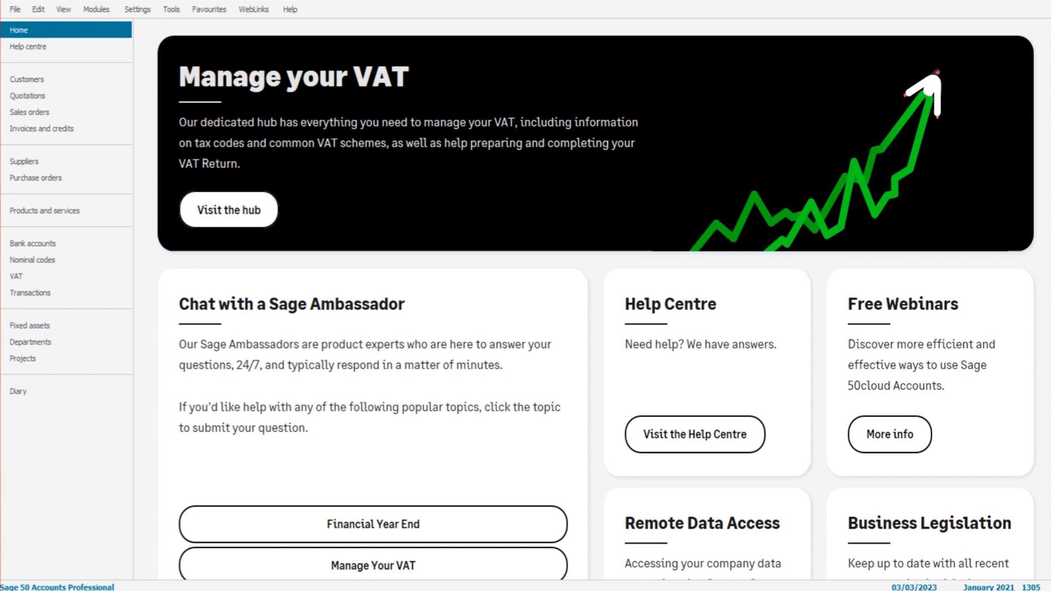
Show the customer list of 34 accounts and send it to Excel.
click(15, 9)
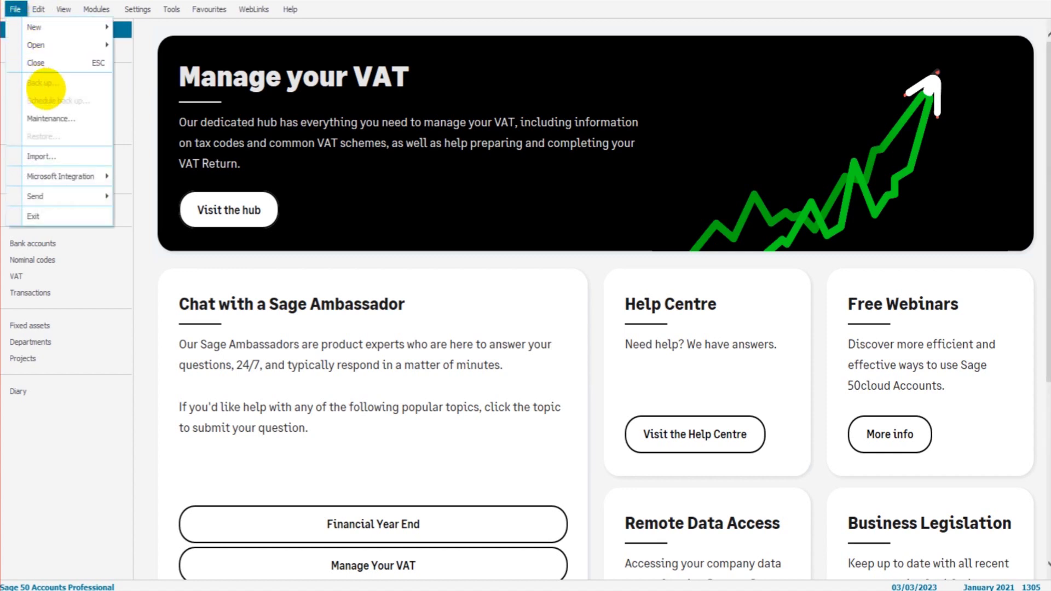
click(99, 472)
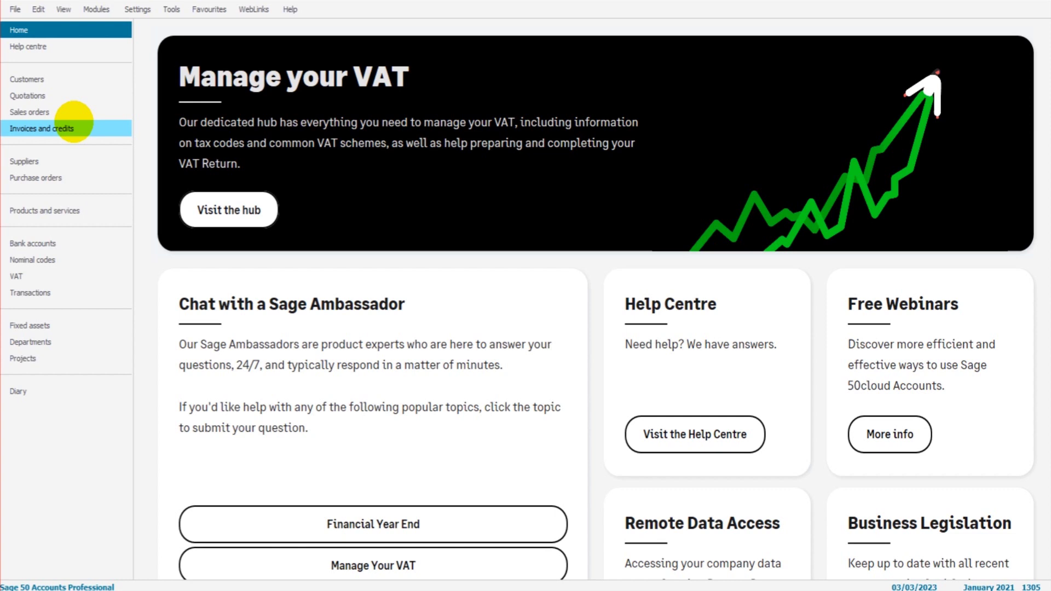
click(48, 80)
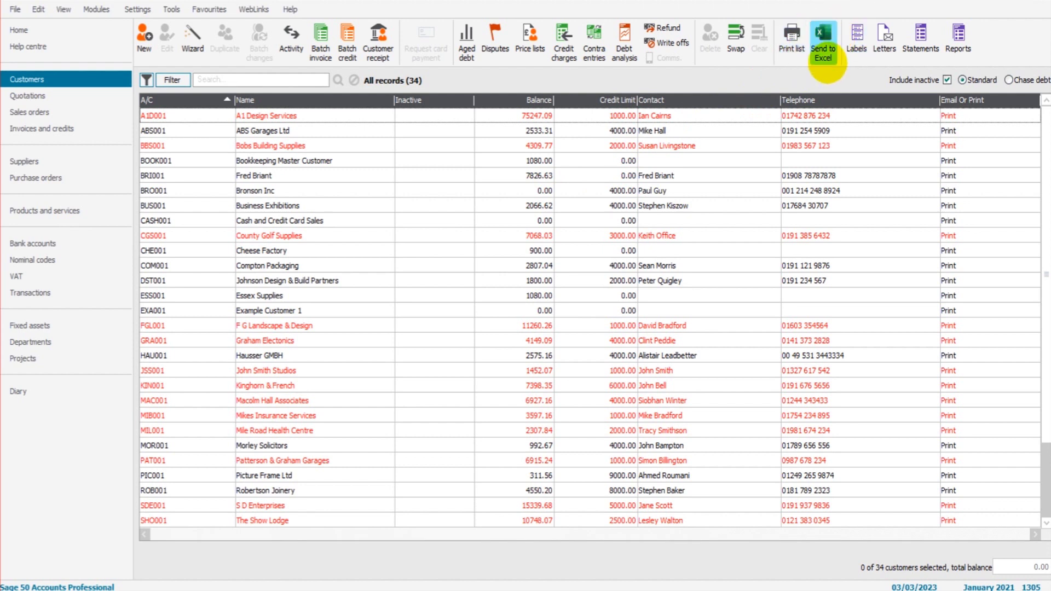
click(826, 41)
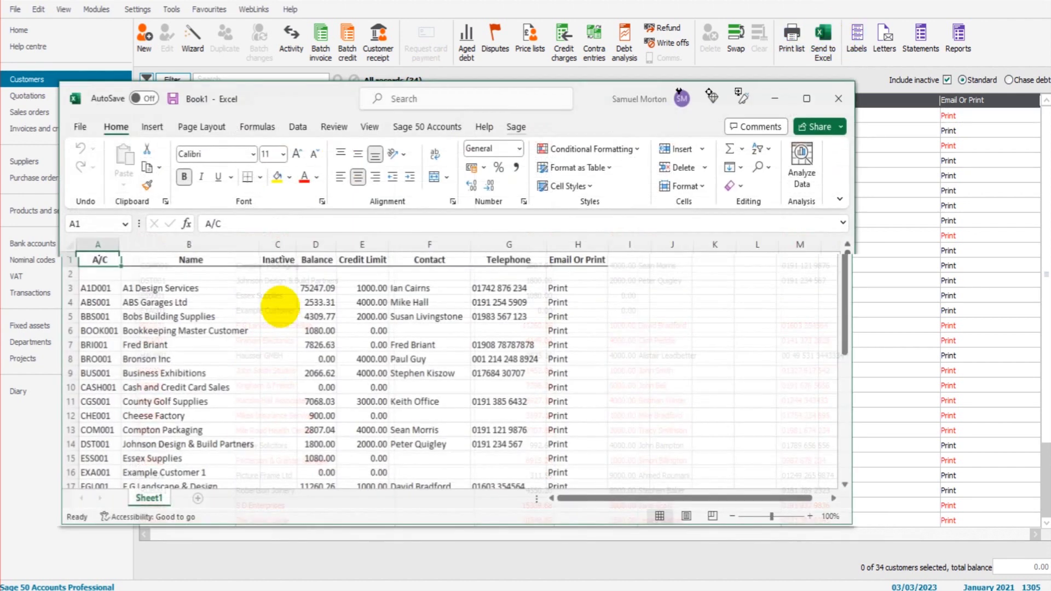
Review the exported customer sheet, checking contact name F4 and telephone G4.
scroll(352, 305, down, 5)
scroll(352, 305, up, 4)
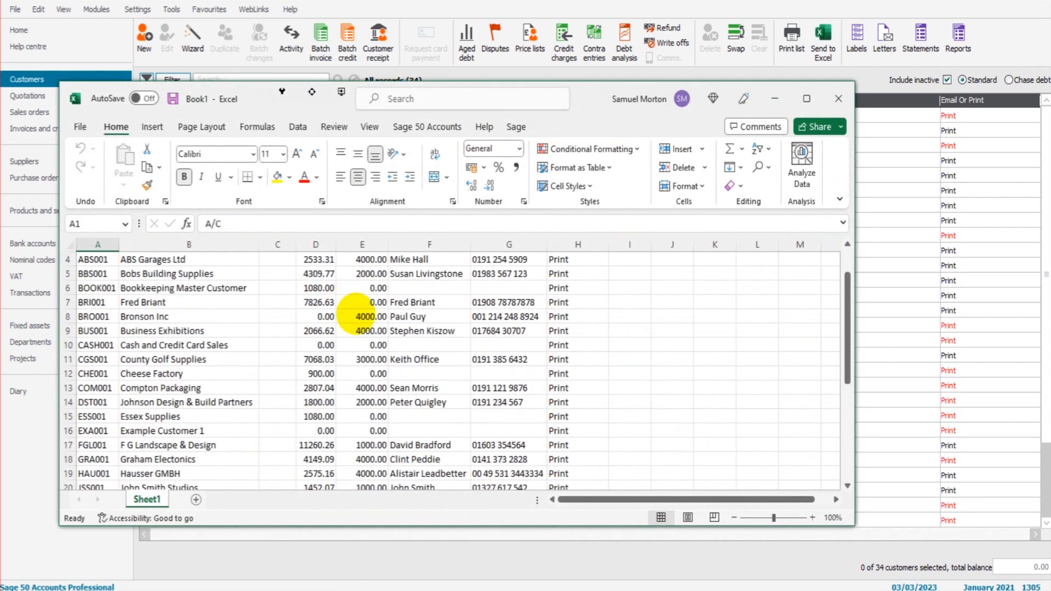
scroll(312, 356, up, 1)
click(432, 302)
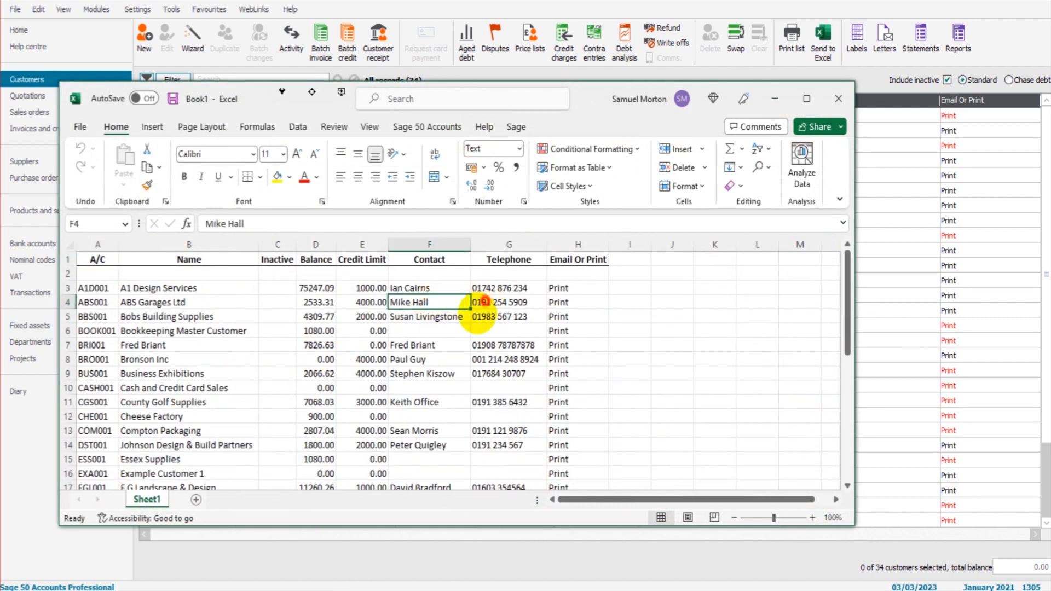
click(484, 302)
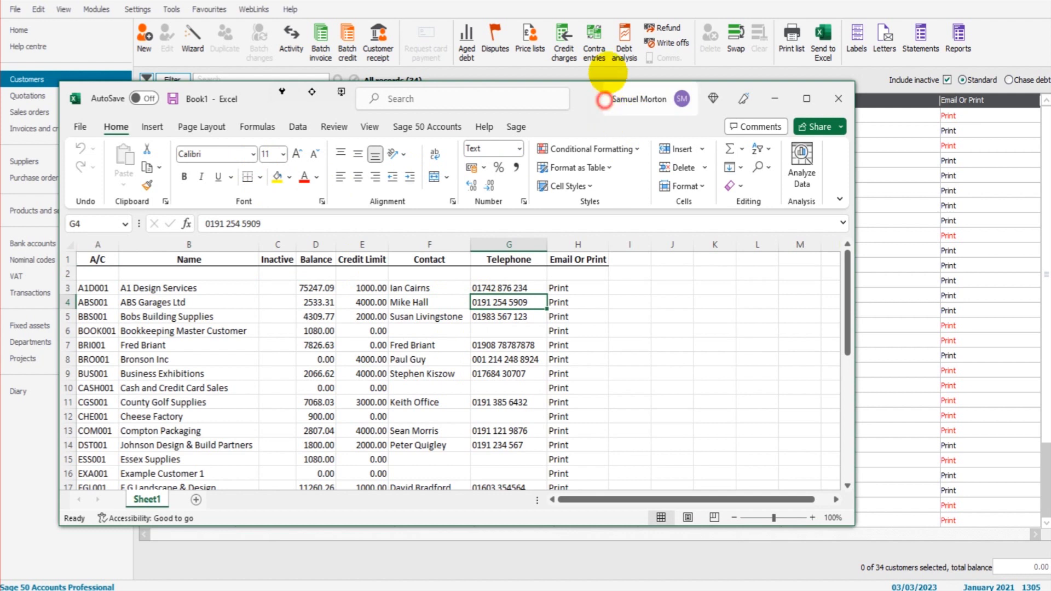
drag(614, 99, 618, 70)
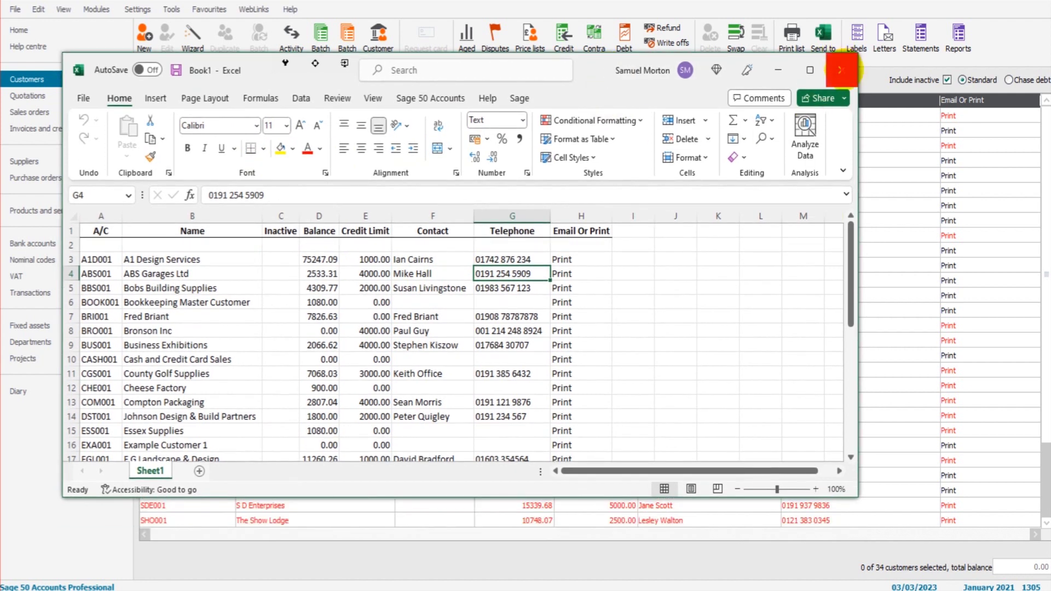
Close the Book1 workbook in Excel without saving.
click(840, 70)
click(531, 368)
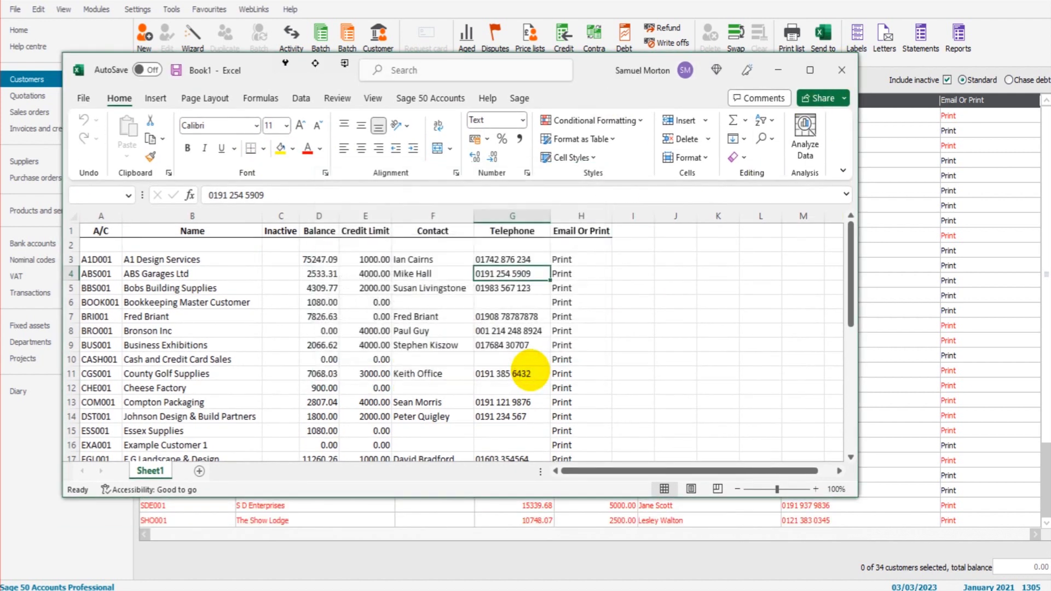
click(840, 70)
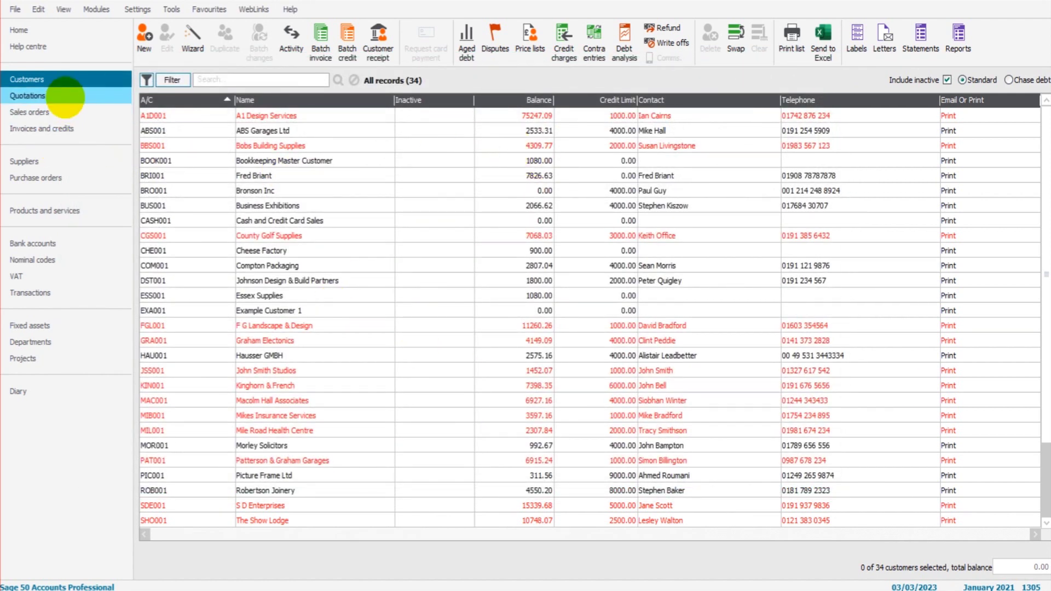
click(58, 160)
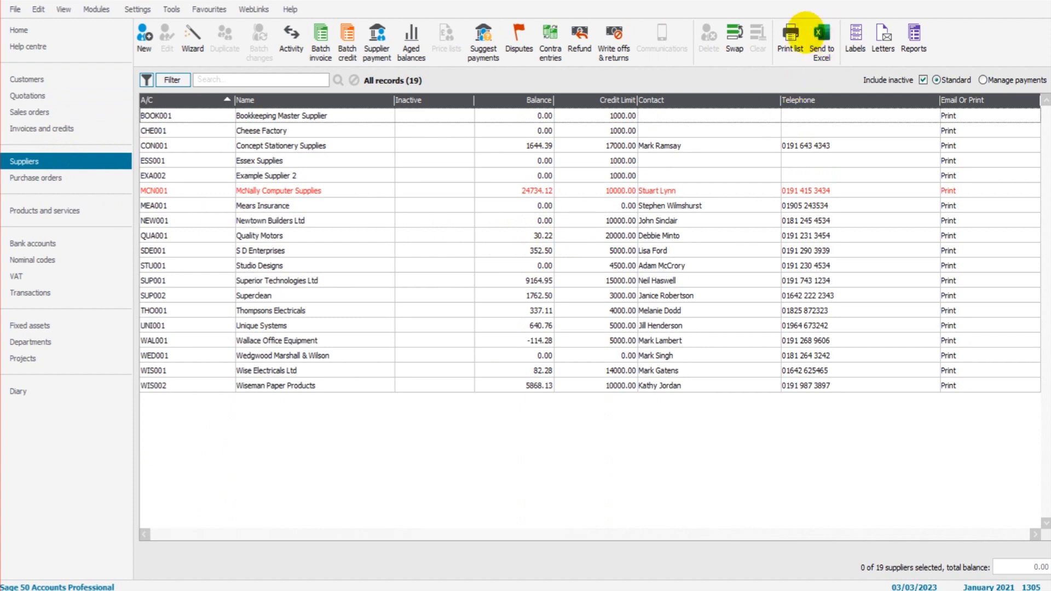
click(821, 41)
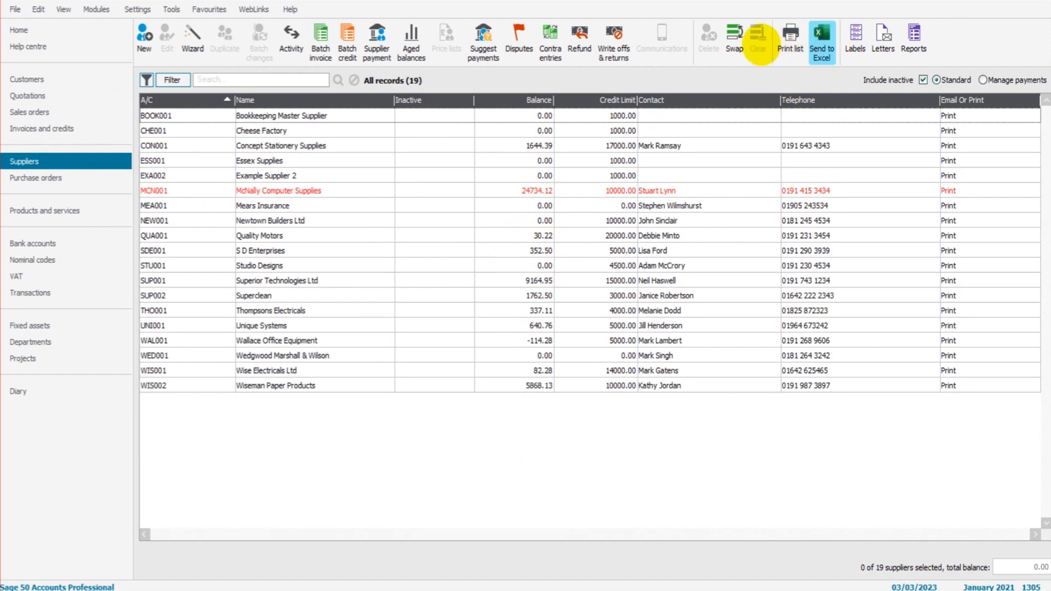
right_click(788, 38)
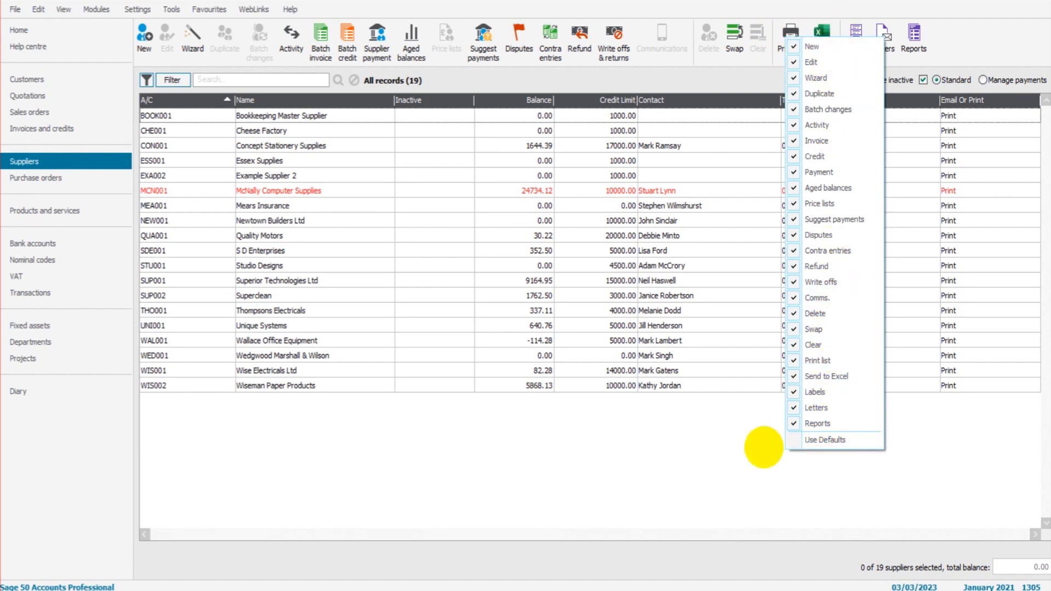
click(536, 480)
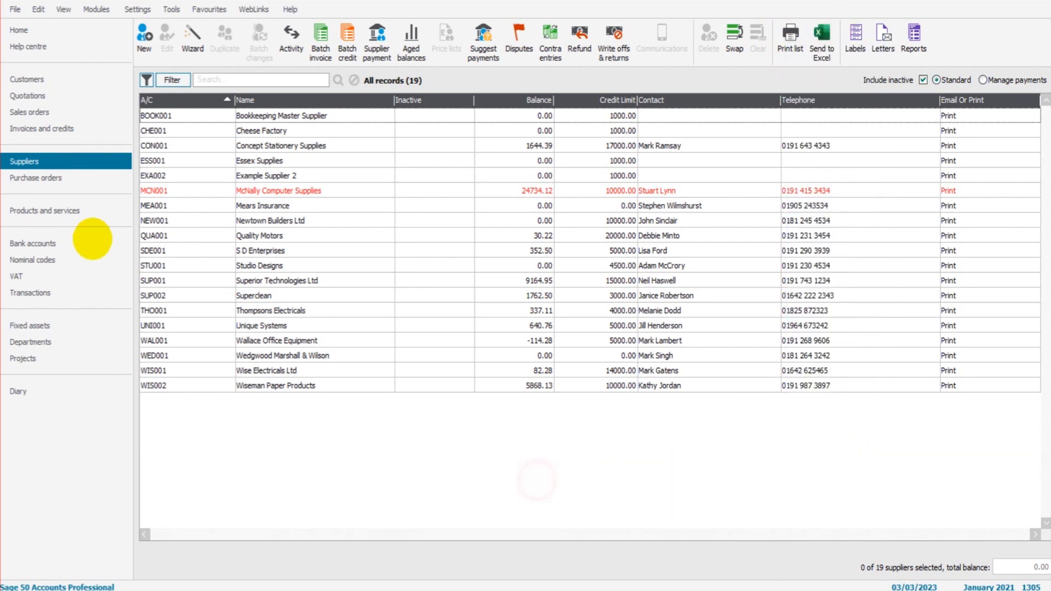
click(42, 242)
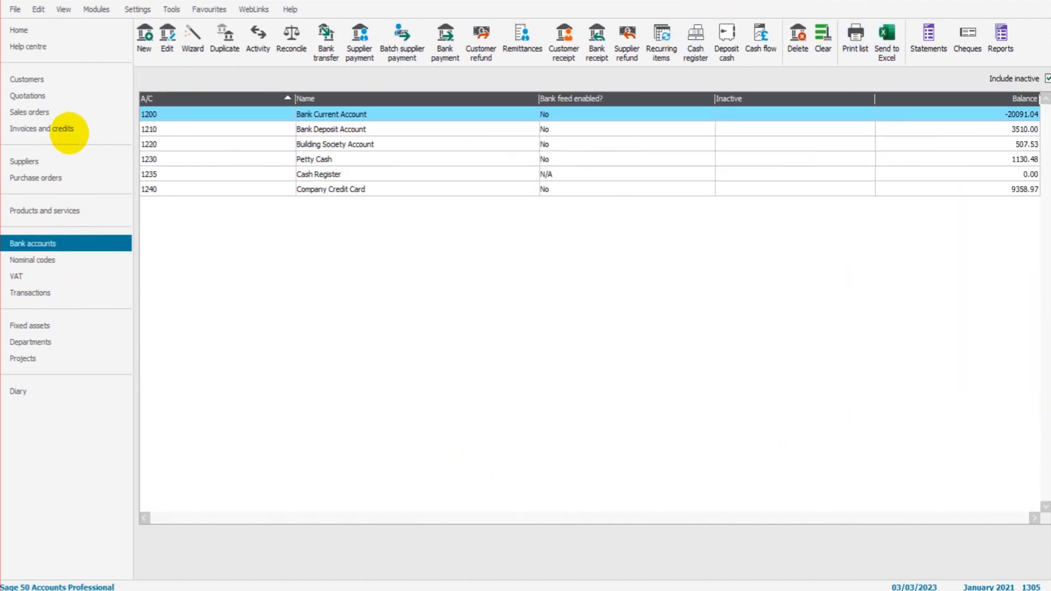
click(70, 81)
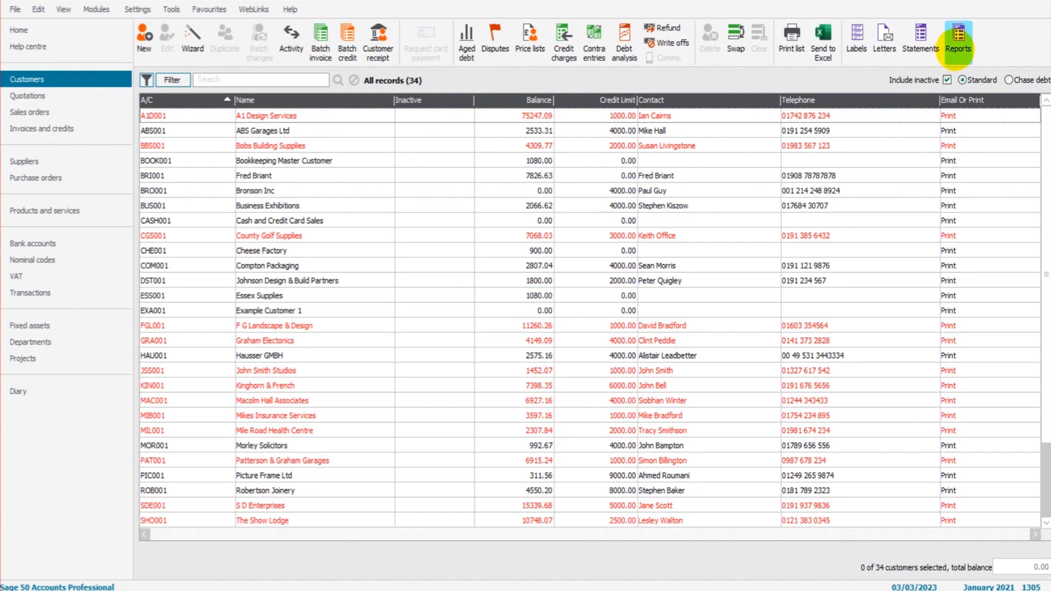
Run the Customer Address List report from Customer details with output to Excel.
click(957, 41)
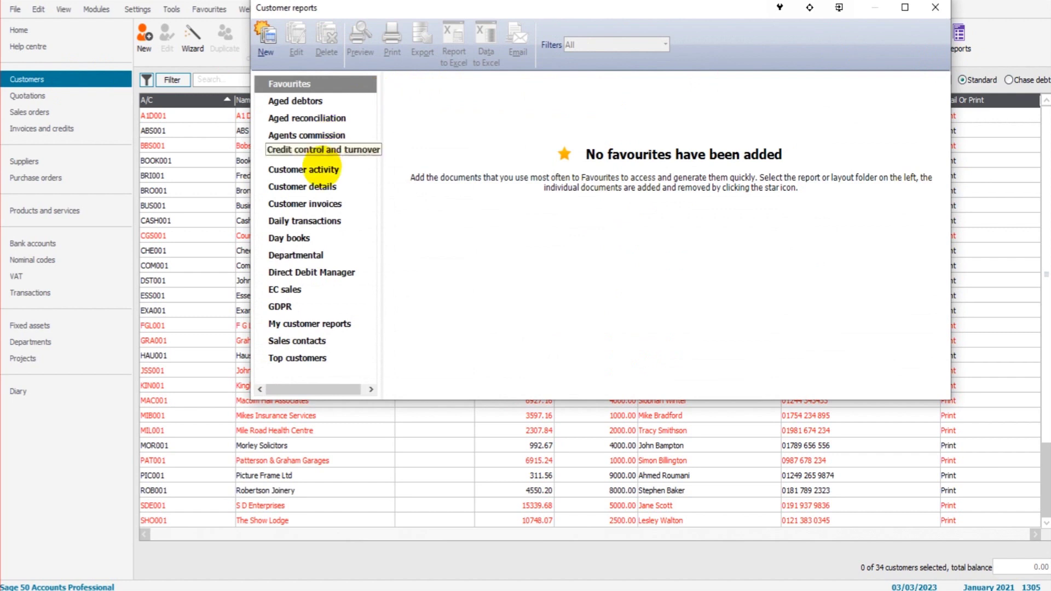
click(317, 187)
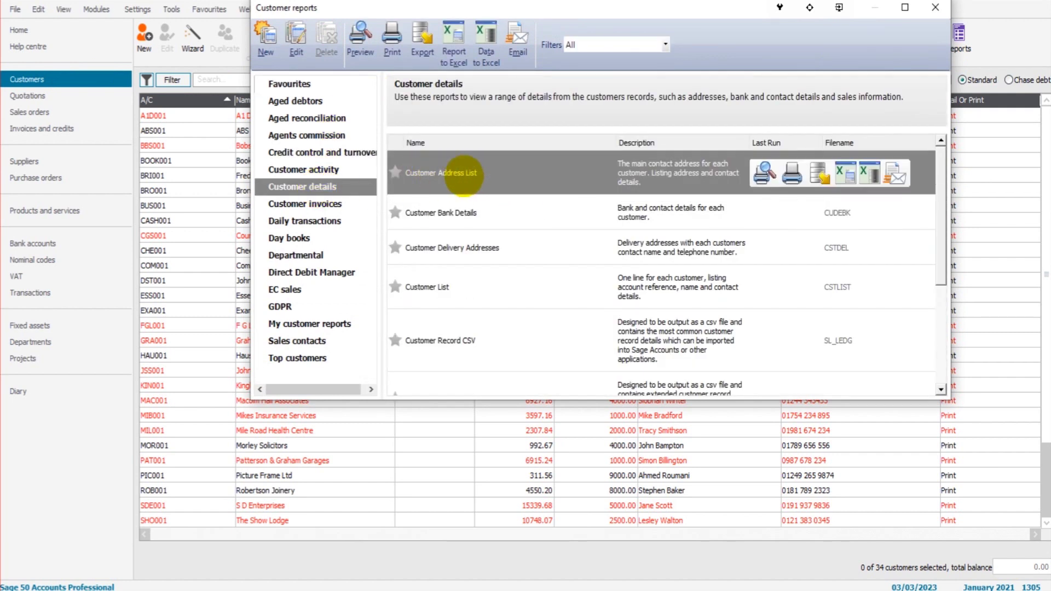
mouse_move(764, 173)
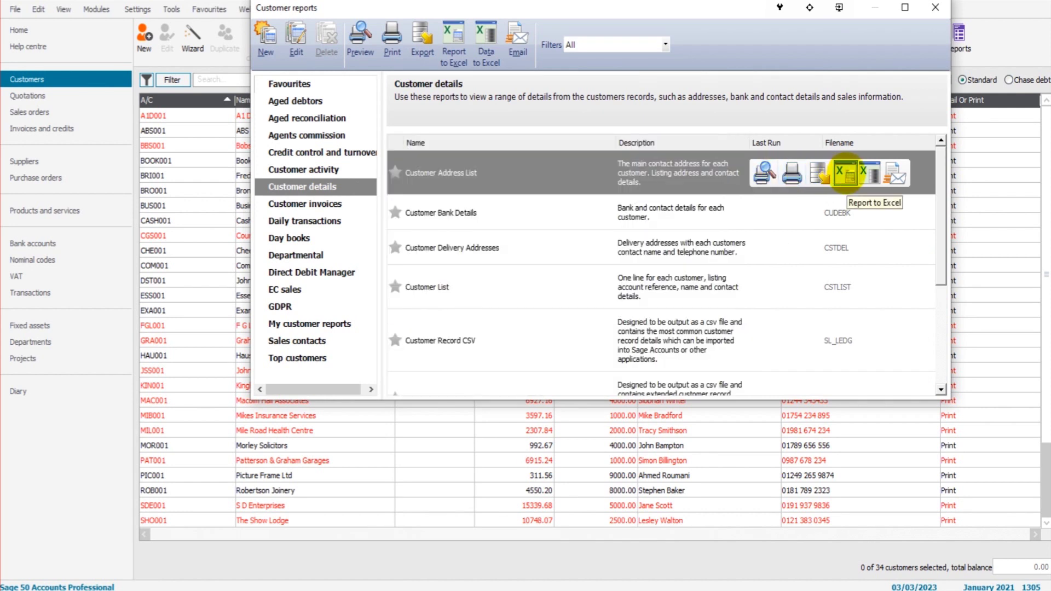
click(845, 173)
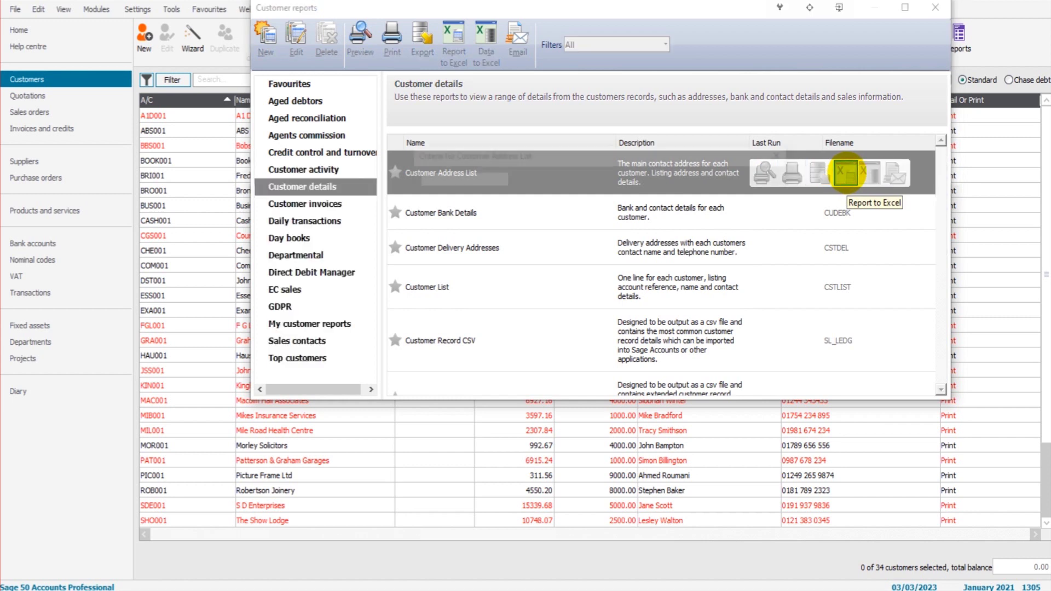
click(709, 306)
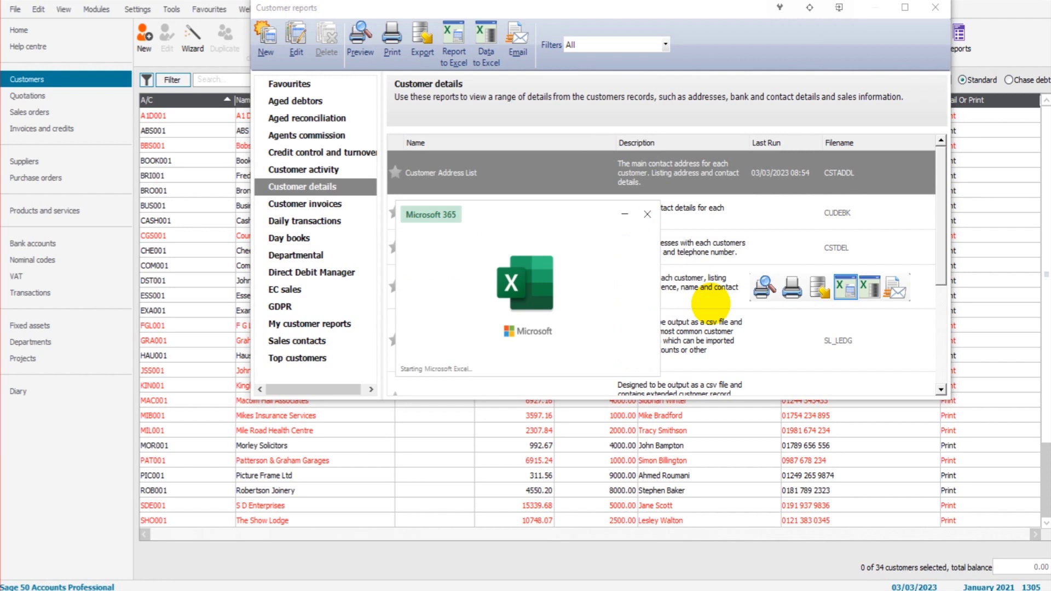
Scroll through the Customer Address List in Excel, then close the workbook.
scroll(129, 375, down, 10)
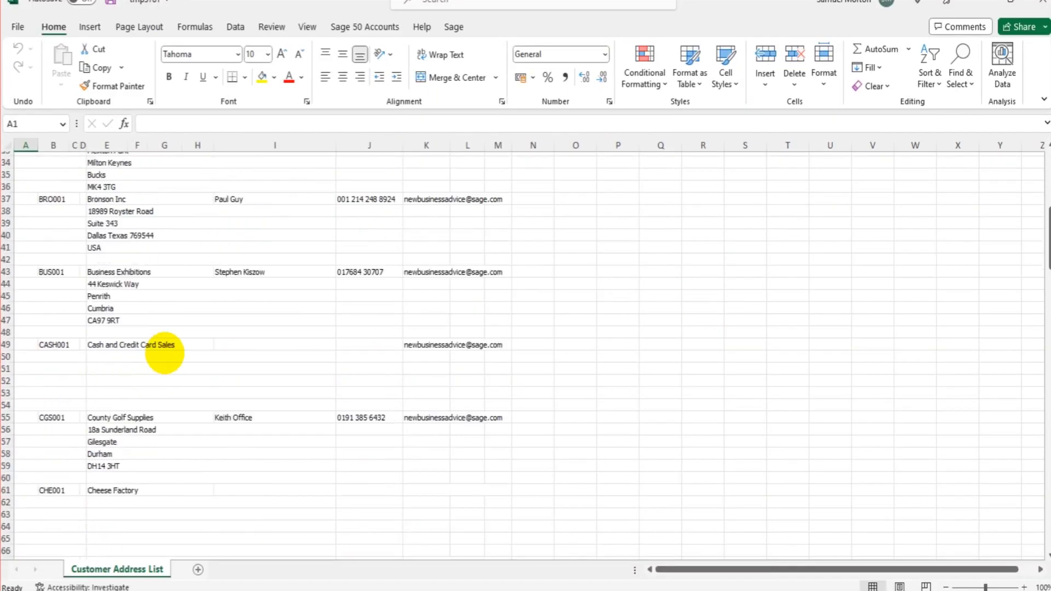
scroll(164, 353, down, 20)
scroll(166, 352, up, 18)
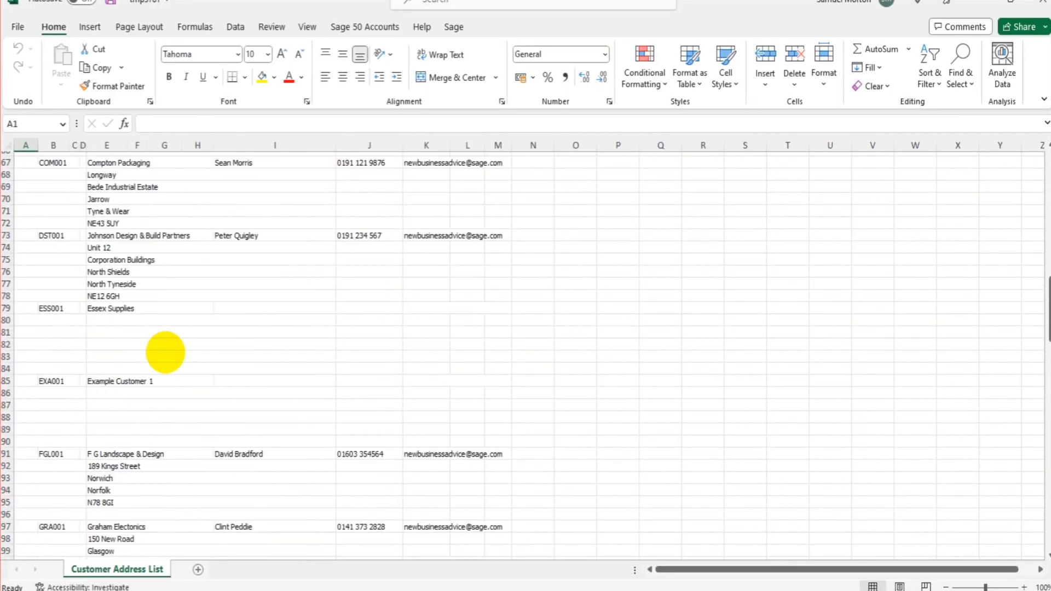
scroll(207, 399, up, 19)
scroll(210, 332, up, 3)
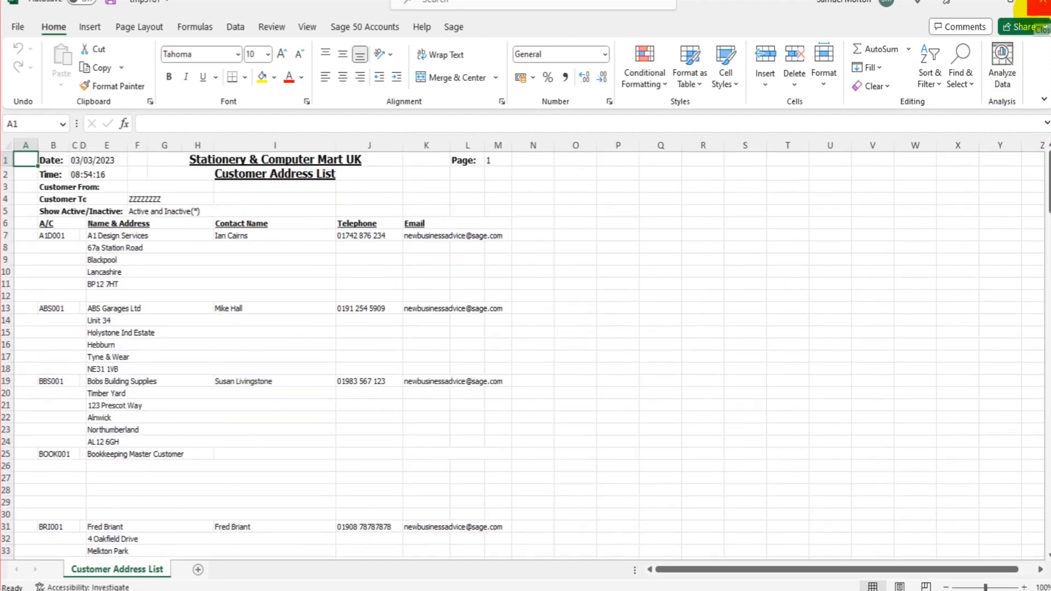
click(1035, 6)
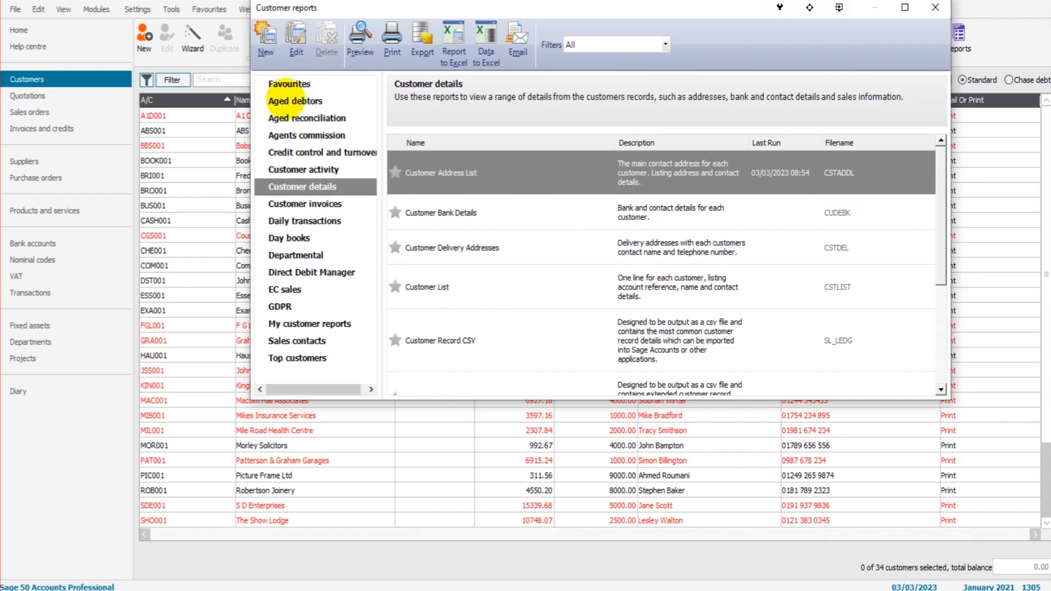
Browse the Daily transactions and Direct Debit Manager reports, then switch to the 19 suppliers.
click(301, 222)
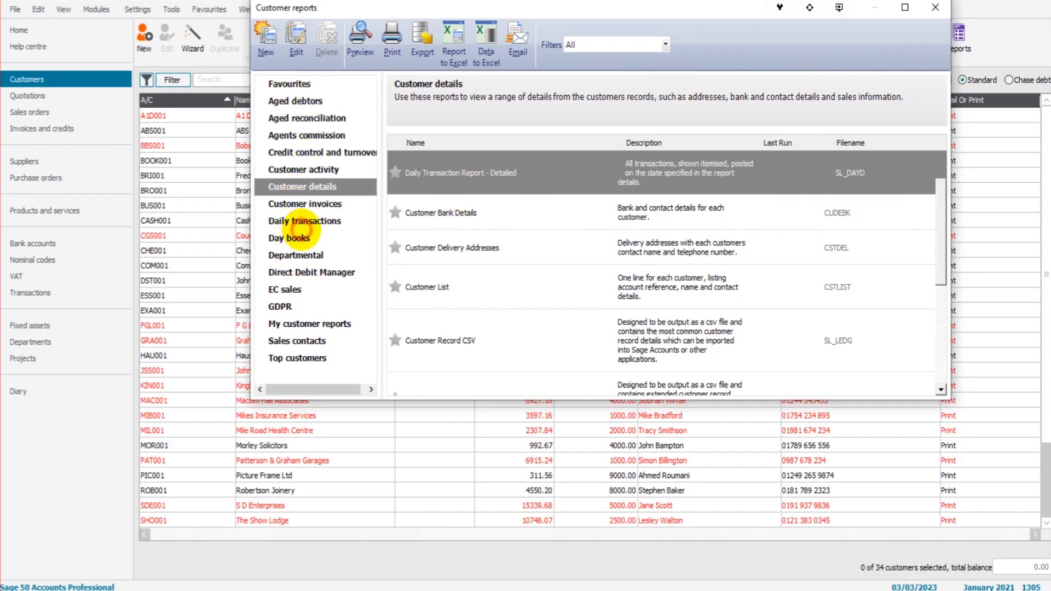
click(307, 272)
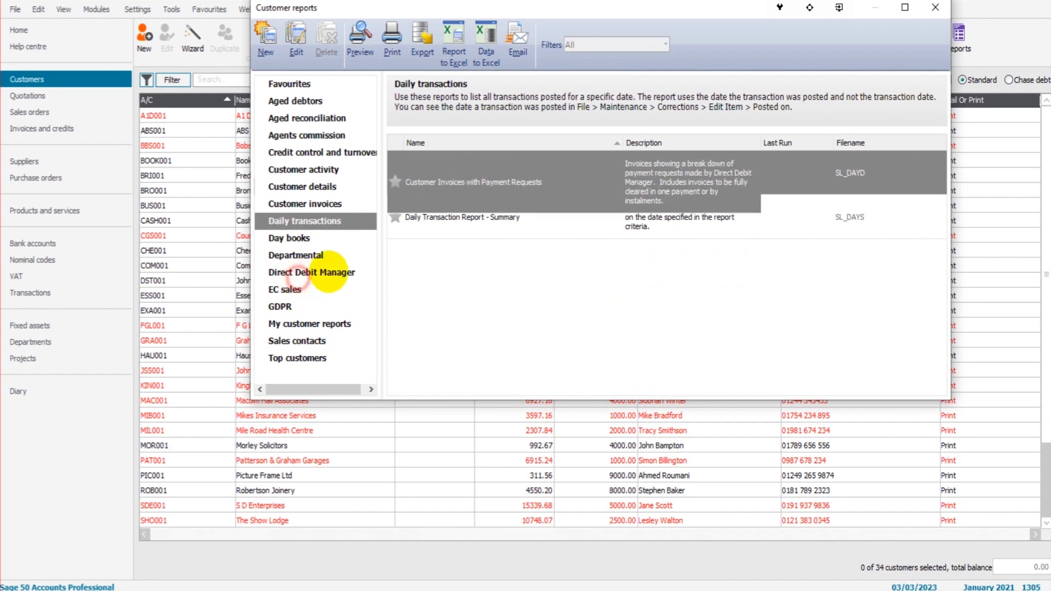
mouse_move(743, 117)
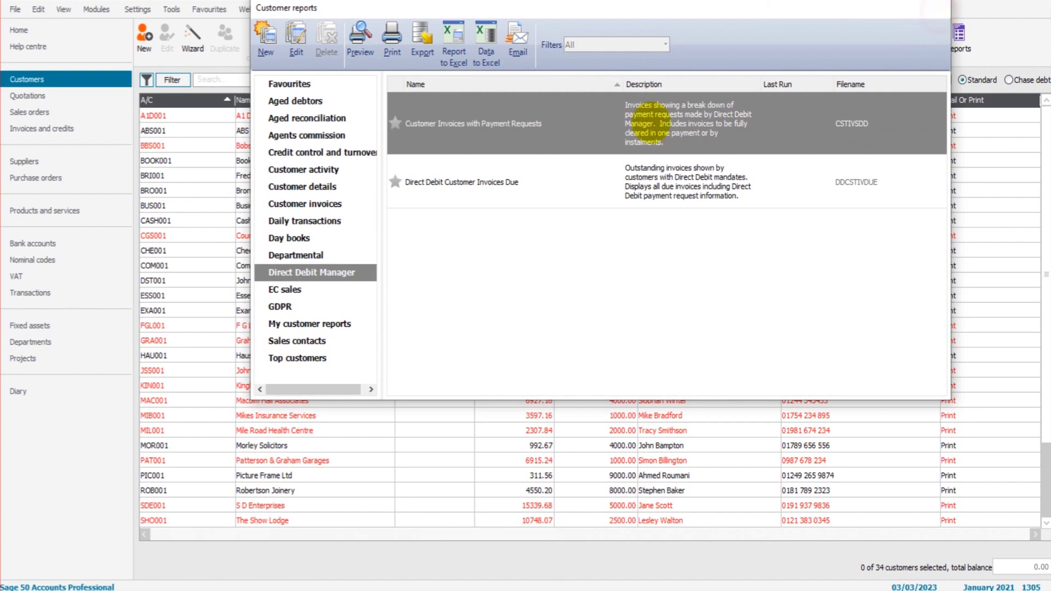
click(935, 7)
click(25, 161)
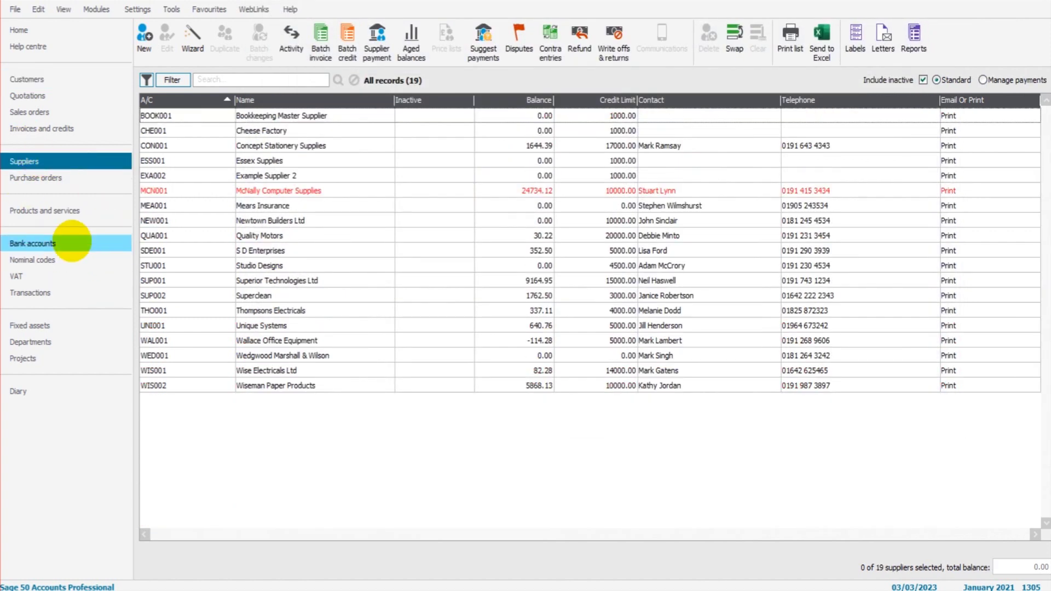
Show the 155 nominal codes and browse the Nominal activity reports.
click(59, 262)
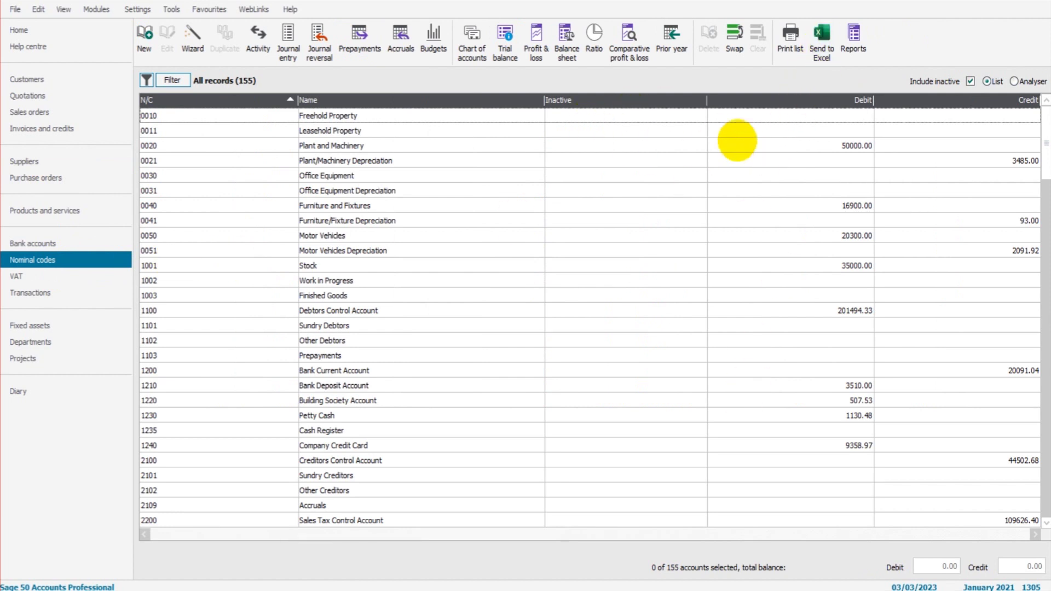
click(854, 38)
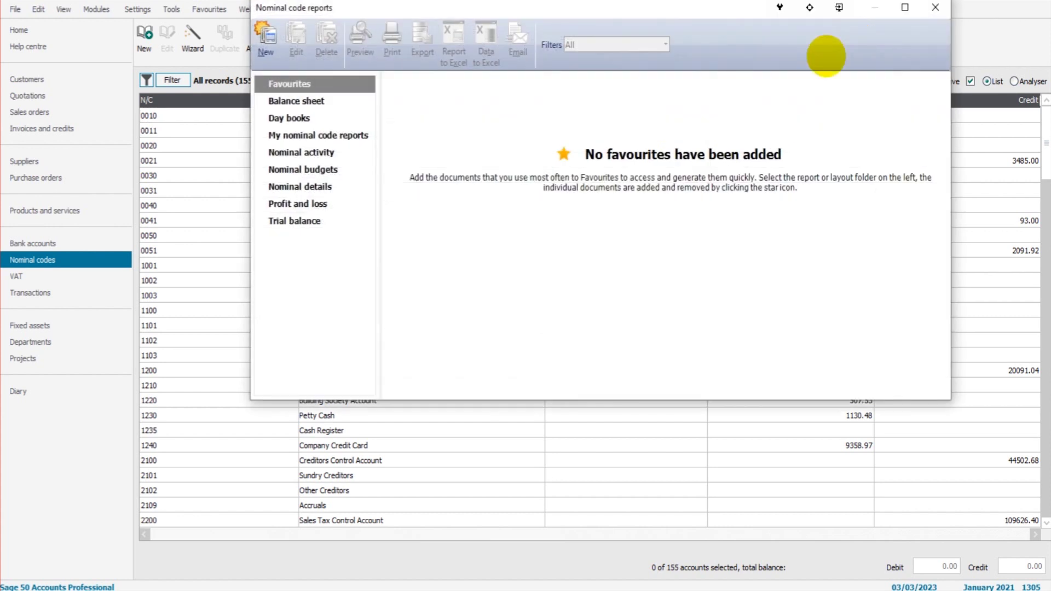
click(306, 153)
mouse_move(476, 176)
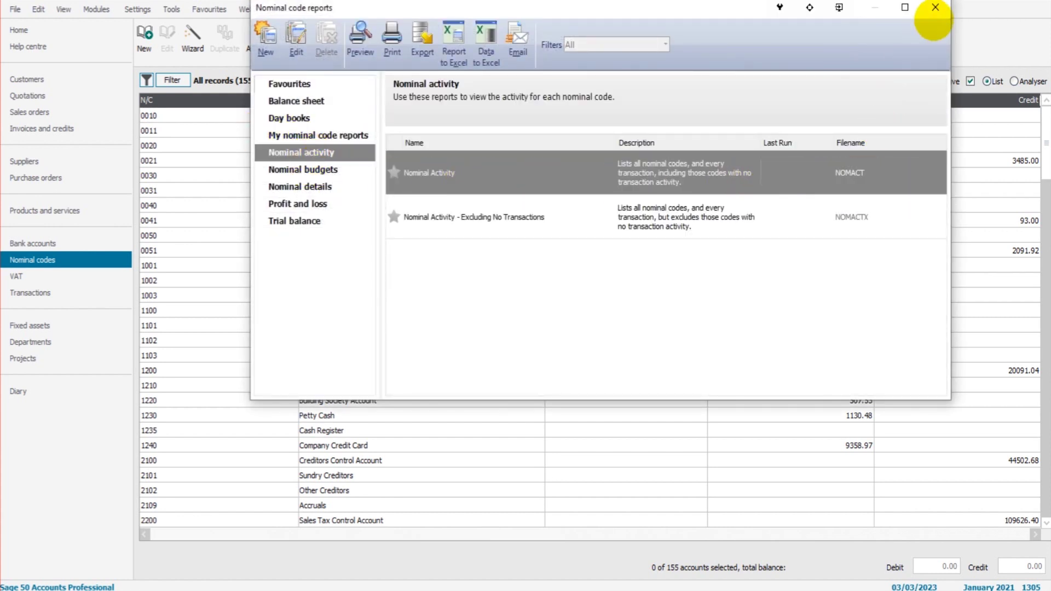
click(935, 7)
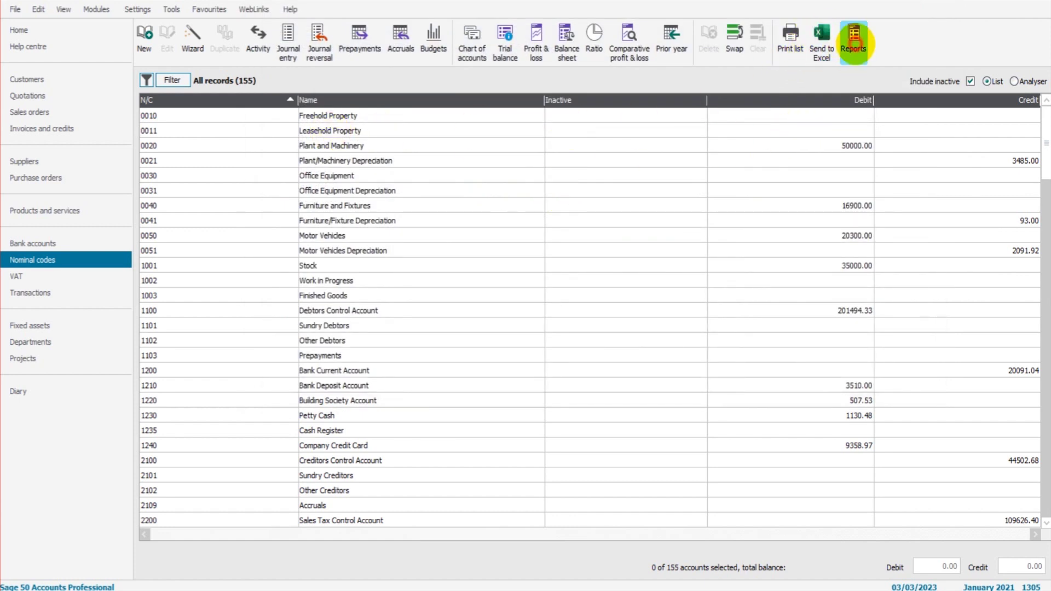
Reopen the nominal code reports, view Nominal activity again, and close the window.
click(852, 43)
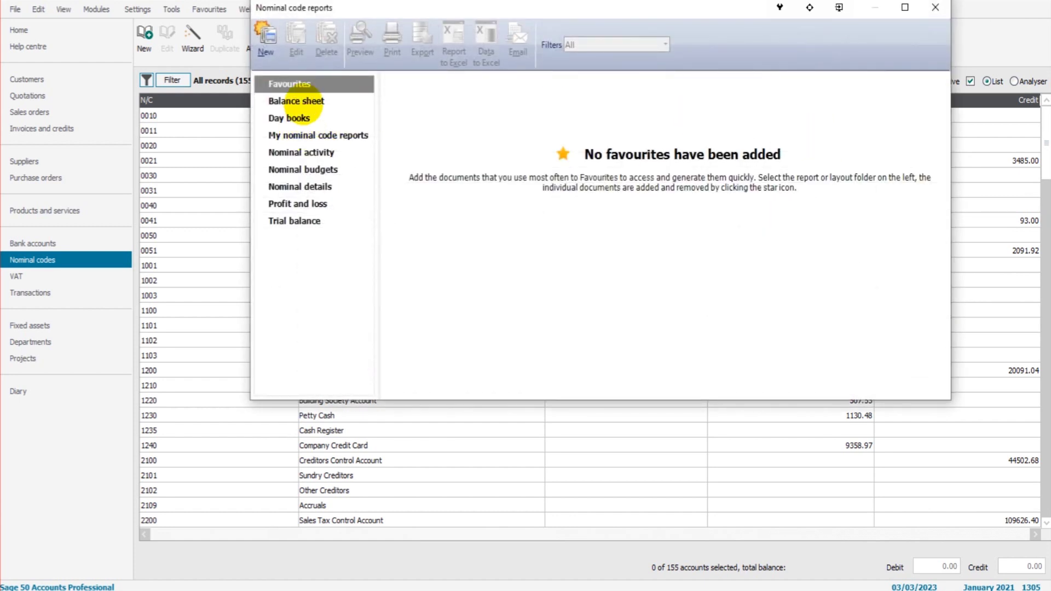
click(301, 152)
mouse_move(852, 173)
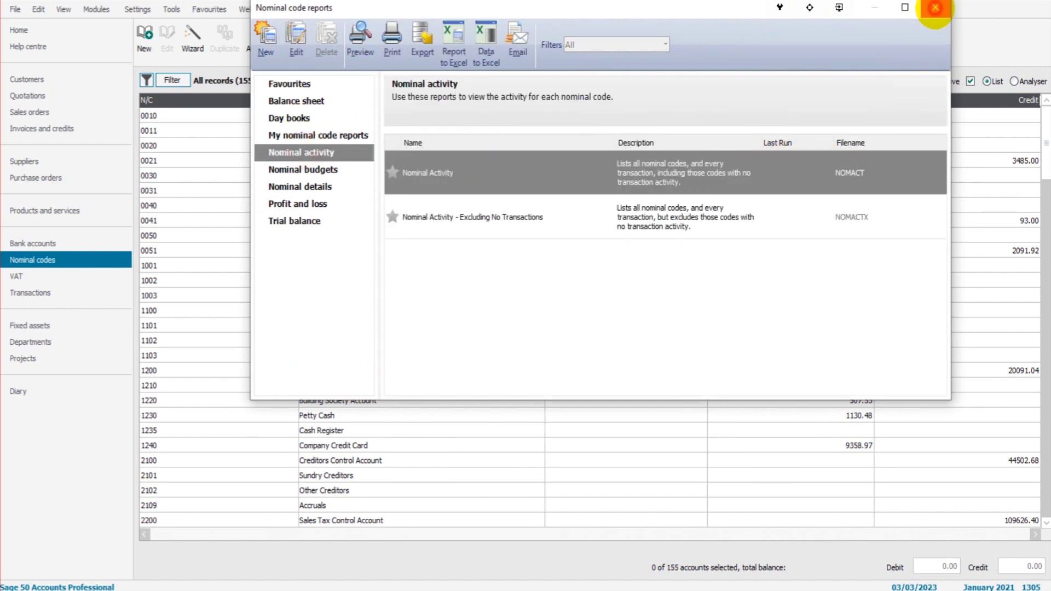
click(935, 7)
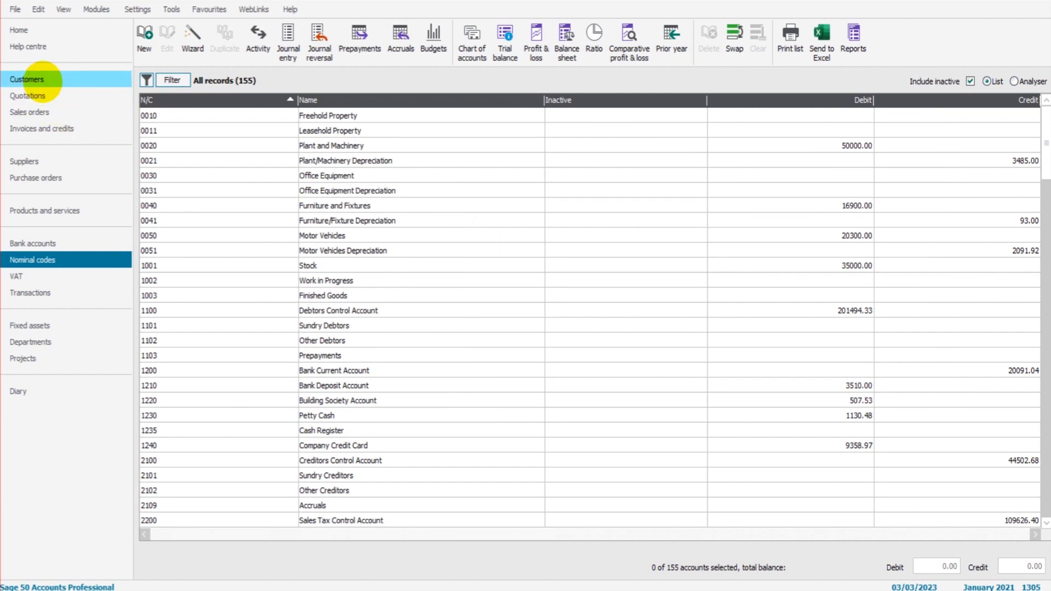
Go to Bank accounts and open the activity for 1200 Bank Current Account.
click(62, 83)
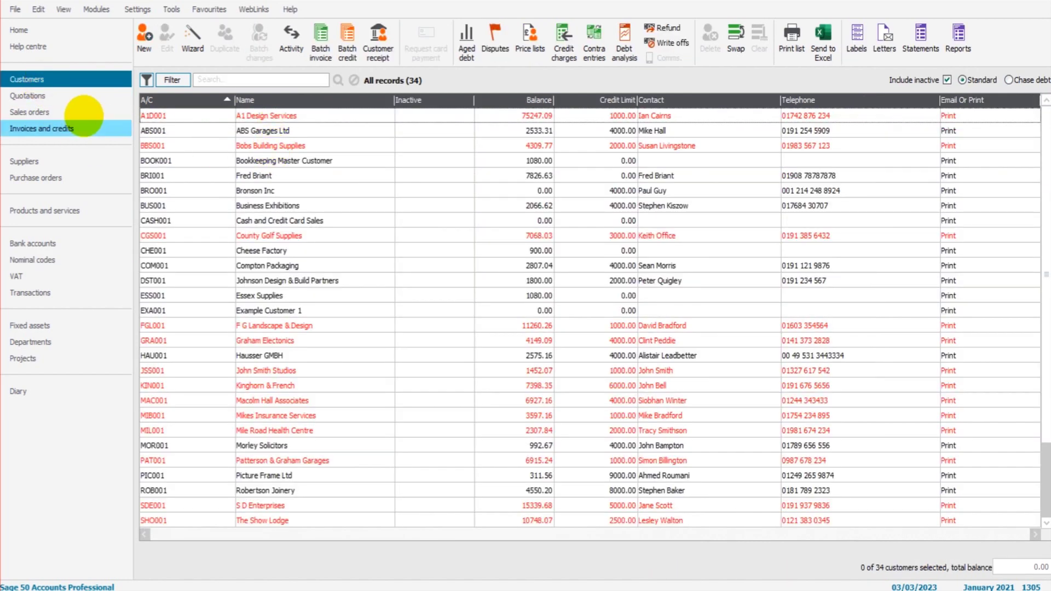
click(77, 162)
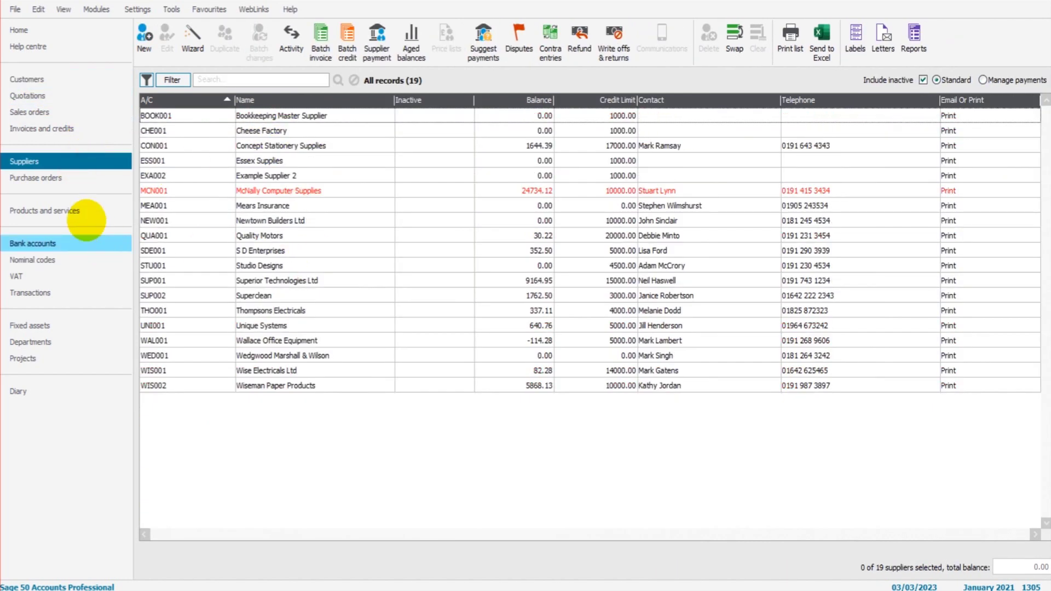
click(65, 263)
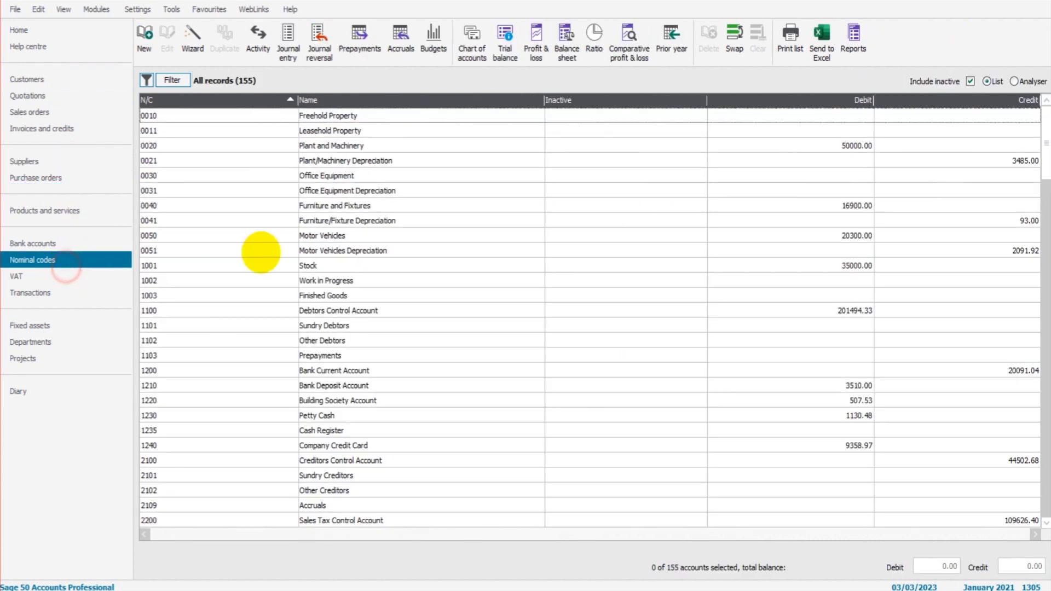
click(74, 241)
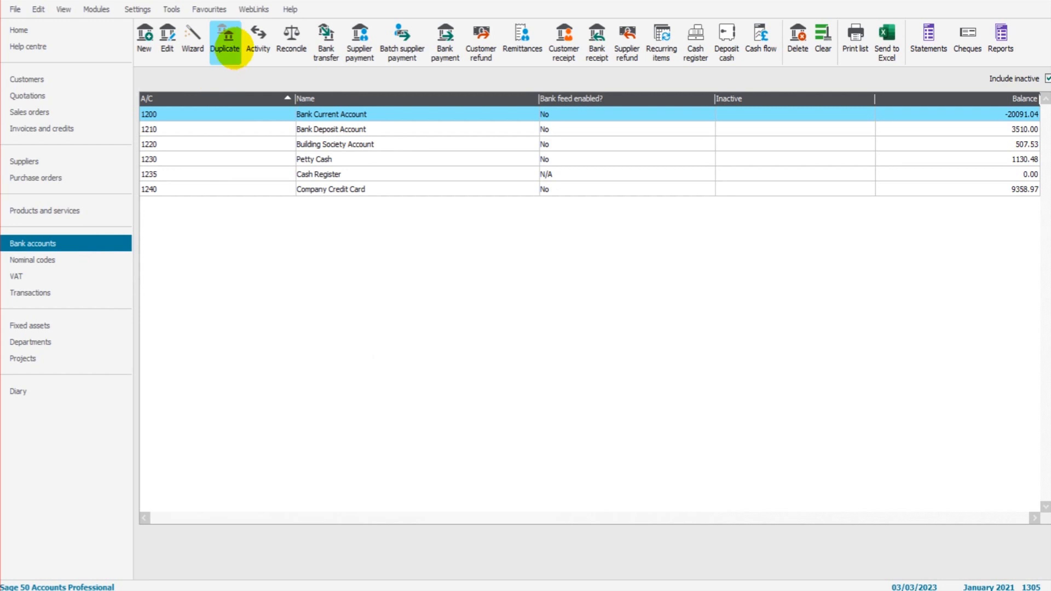
click(253, 40)
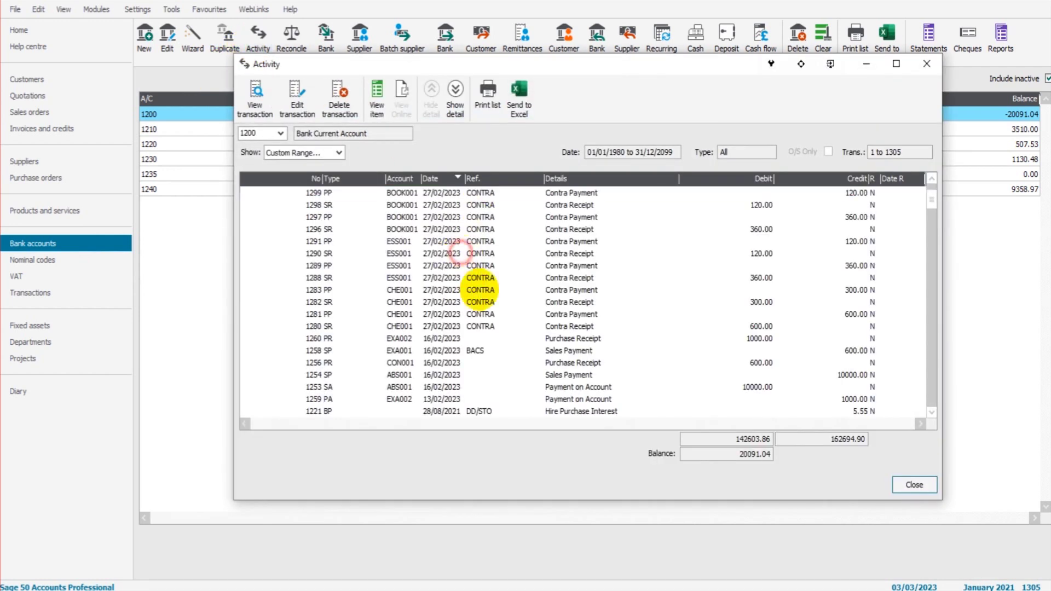
Scroll through the 1200 bank transactions to the end and back, then send them to Excel.
click(470, 291)
click(496, 326)
key(Down)
key(Down)
key(Down)
key(Down)
key(Down)
key(Down)
key(Down)
key(Down)
key(Down)
key(Down)
key(Down)
key(Down)
key(Down)
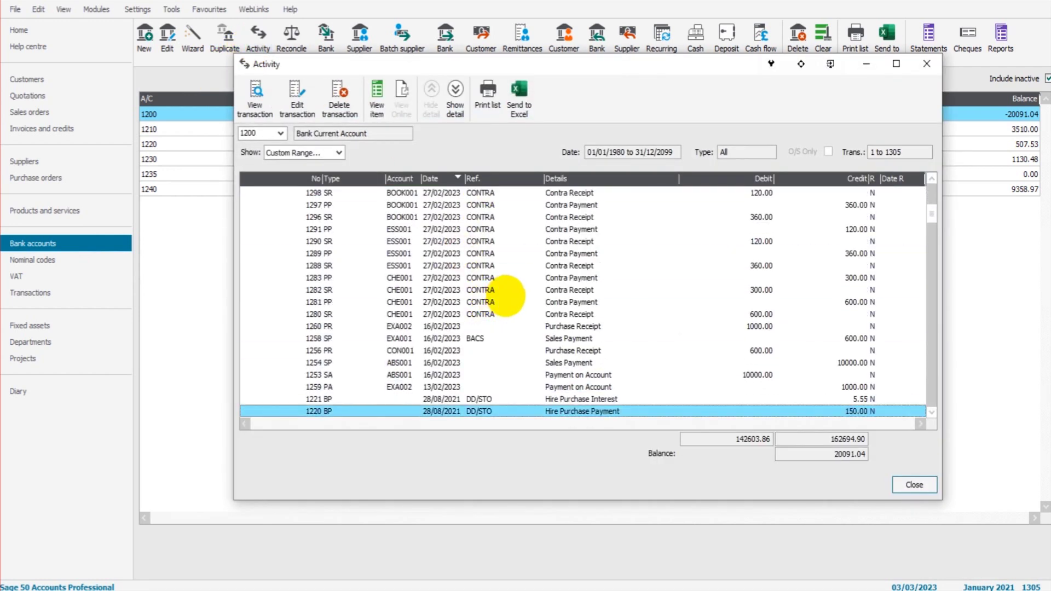
key(Home)
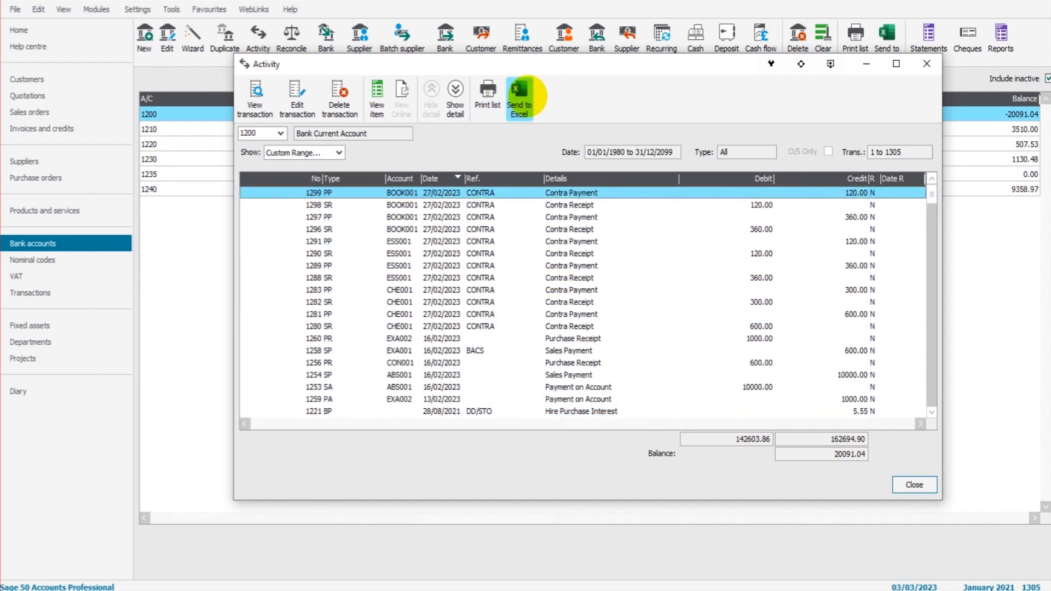
click(523, 98)
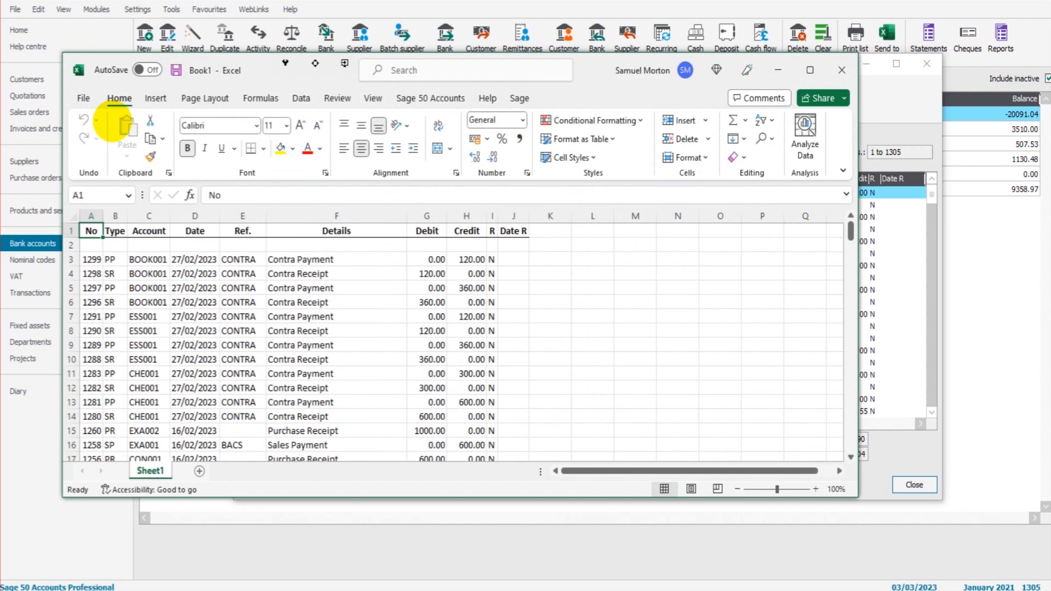
Discard the exported bank transactions workbook unsaved and close the 1200 activity window.
scroll(549, 292, down, 1)
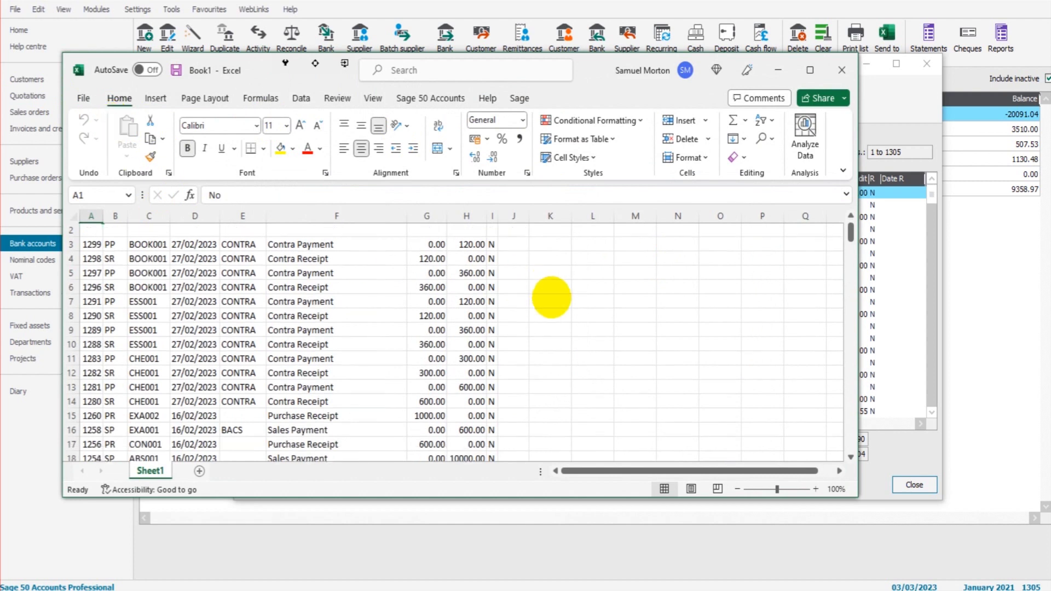
scroll(545, 301, up, 1)
click(842, 71)
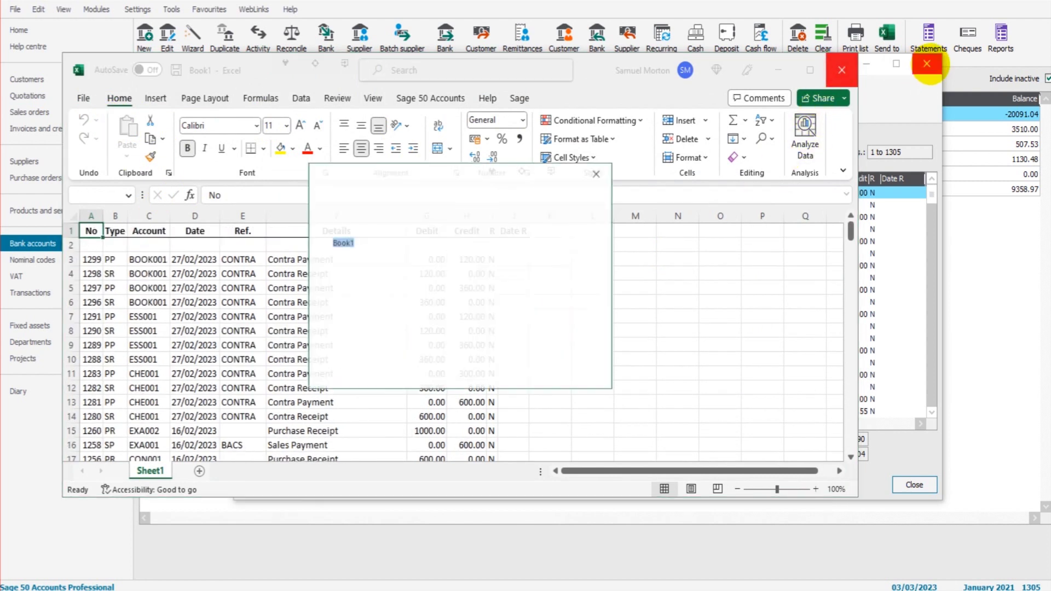
click(508, 363)
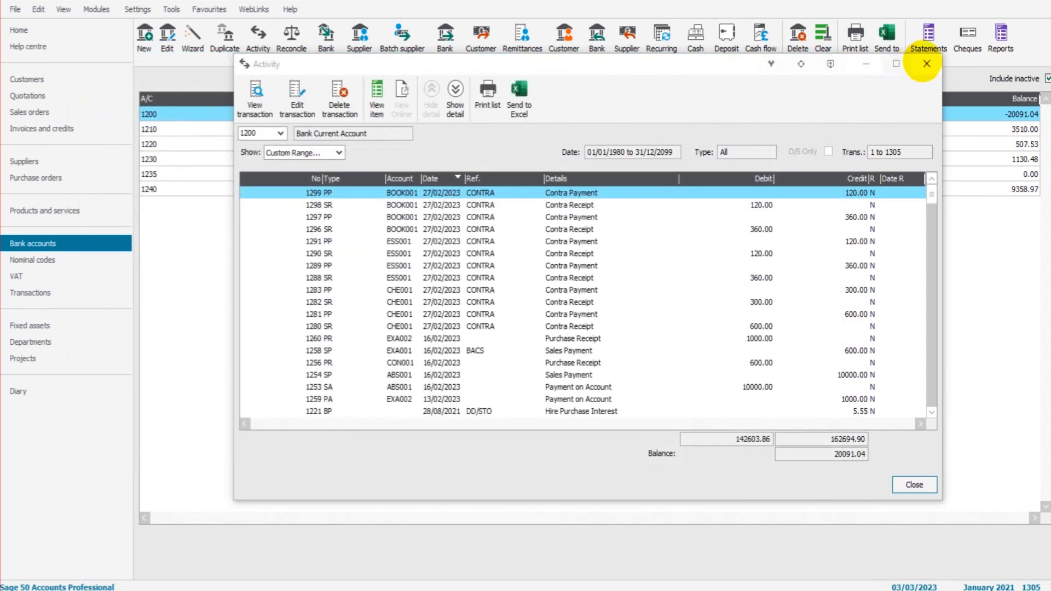
click(927, 64)
Select account 4000 Sales North in the nominal codes list.
click(39, 260)
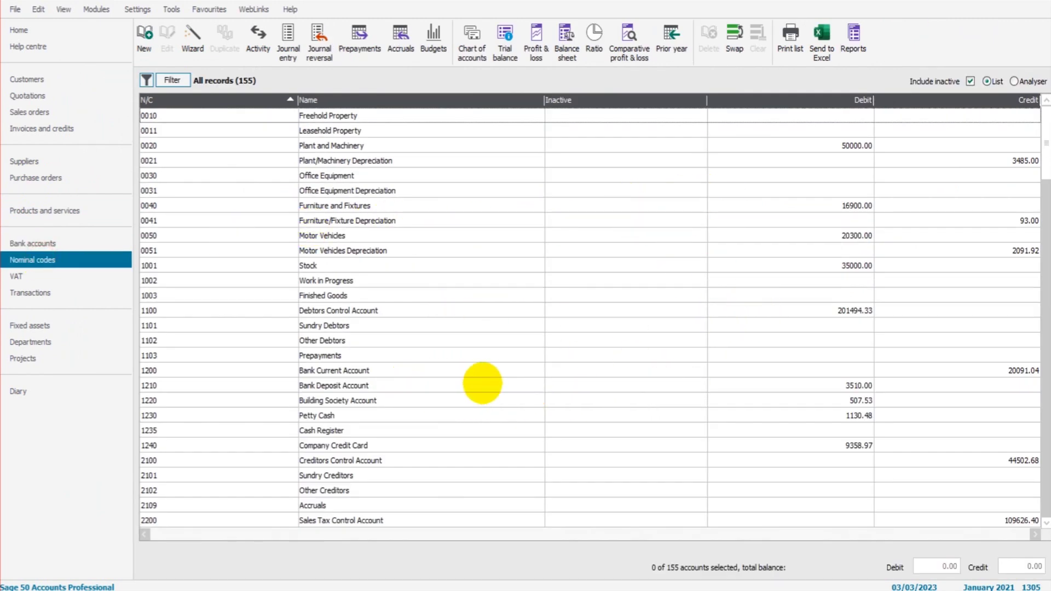
scroll(482, 382, down, 4)
scroll(489, 380, down, 7)
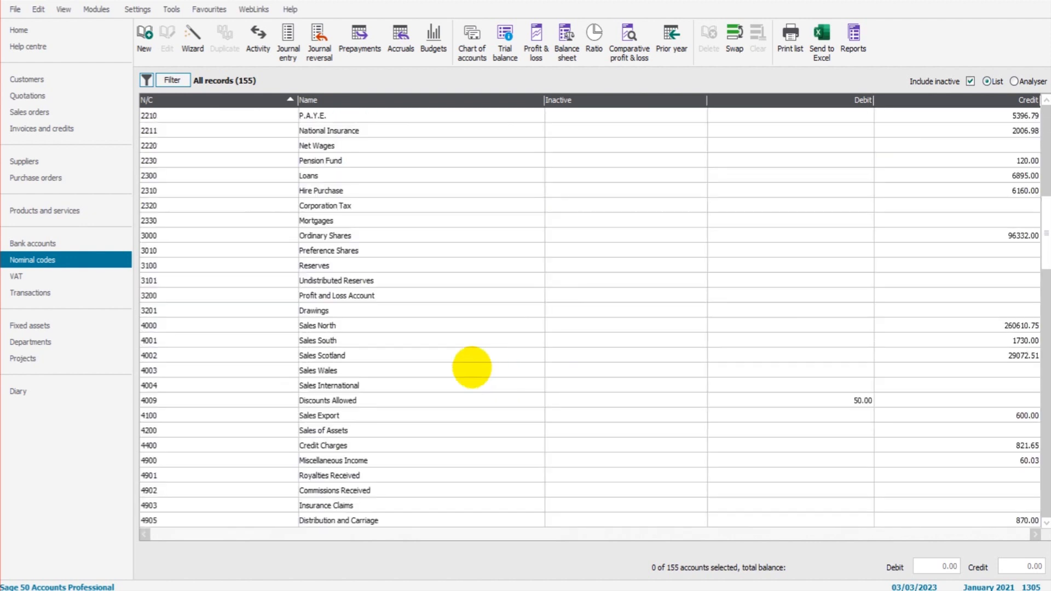
click(379, 340)
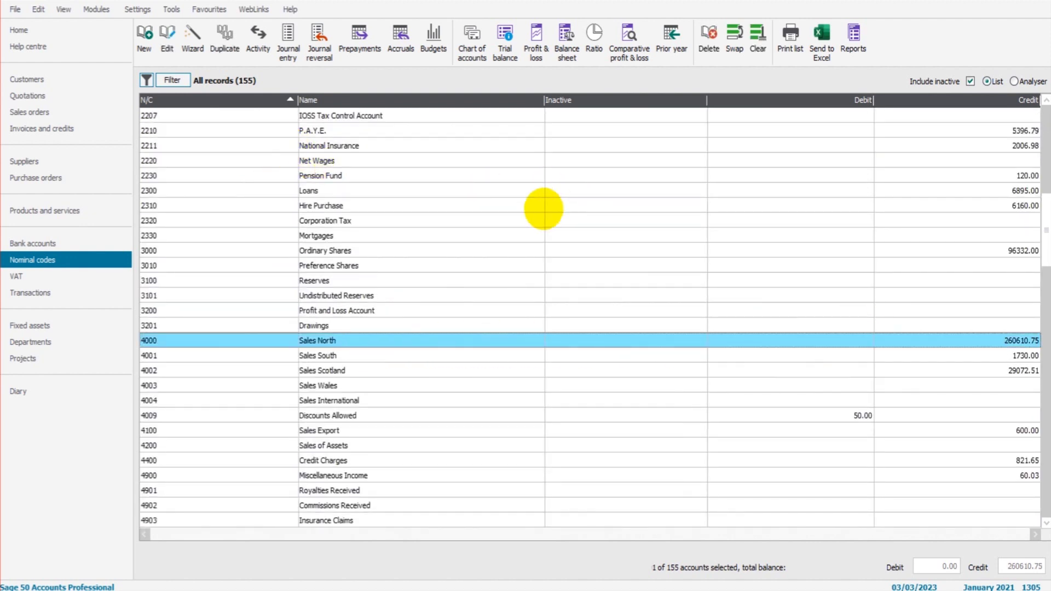
Open the 4000 Sales North activity and send its transactions to Excel.
click(258, 37)
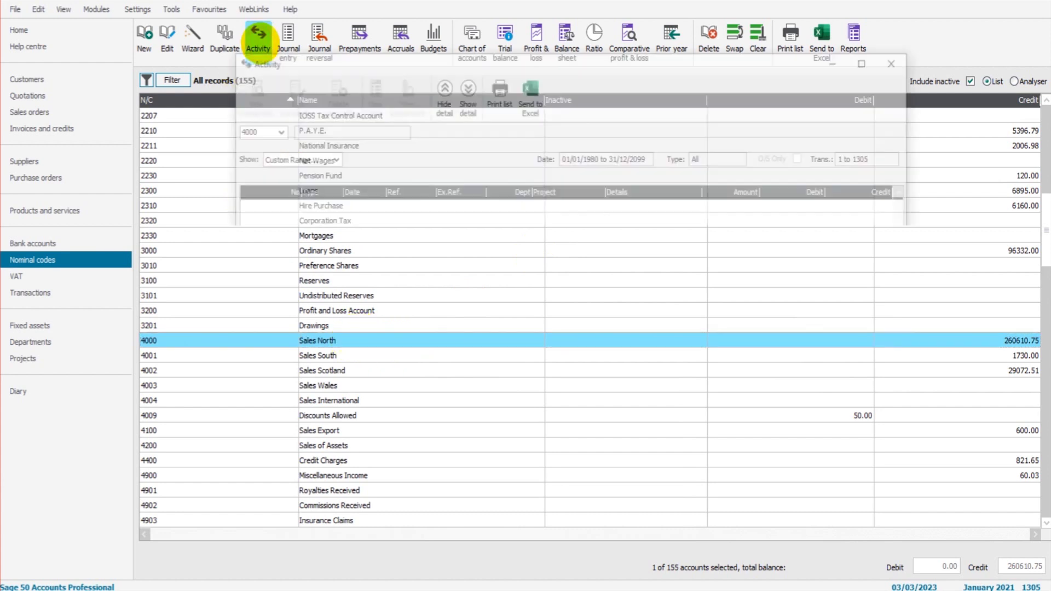
click(531, 94)
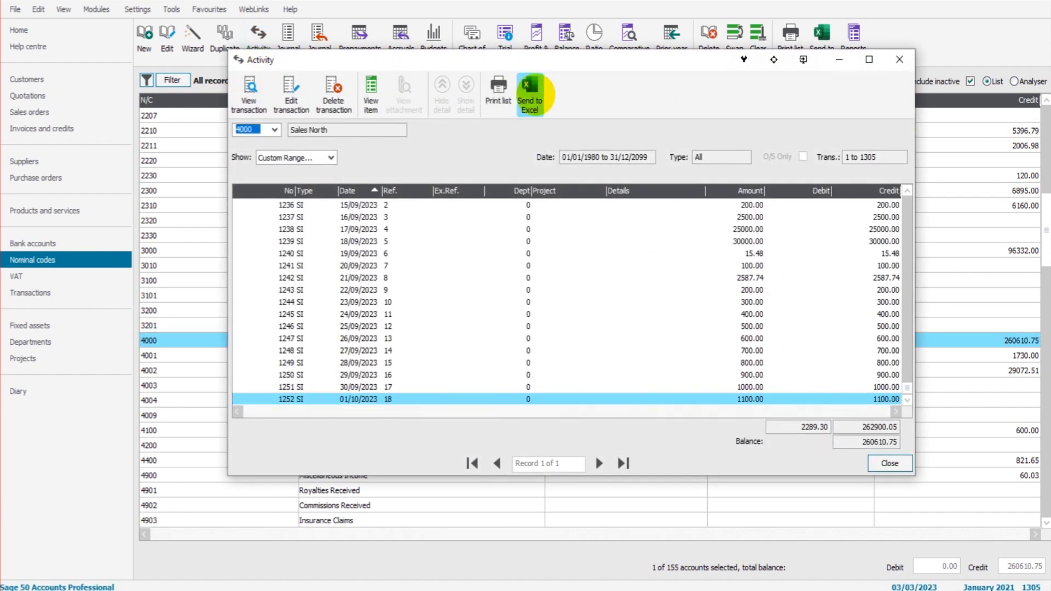